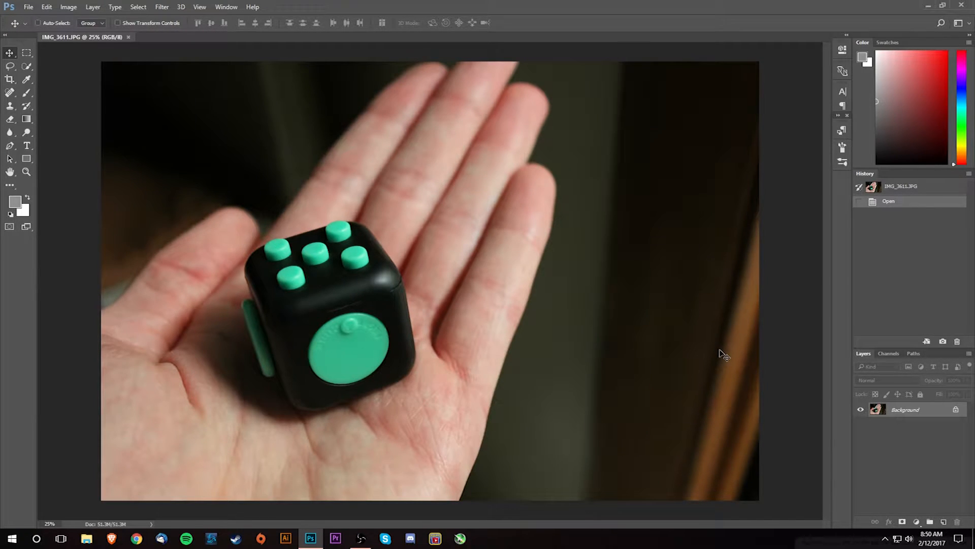
- Try an eraser stroke on the locked Background layer beside the fingers and undo it
key(e)
mouse_move(588, 196)
mouse_down()
mouse_move(606, 272)
mouse_move(585, 314)
mouse_move(592, 270)
mouse_move(603, 296)
mouse_up()
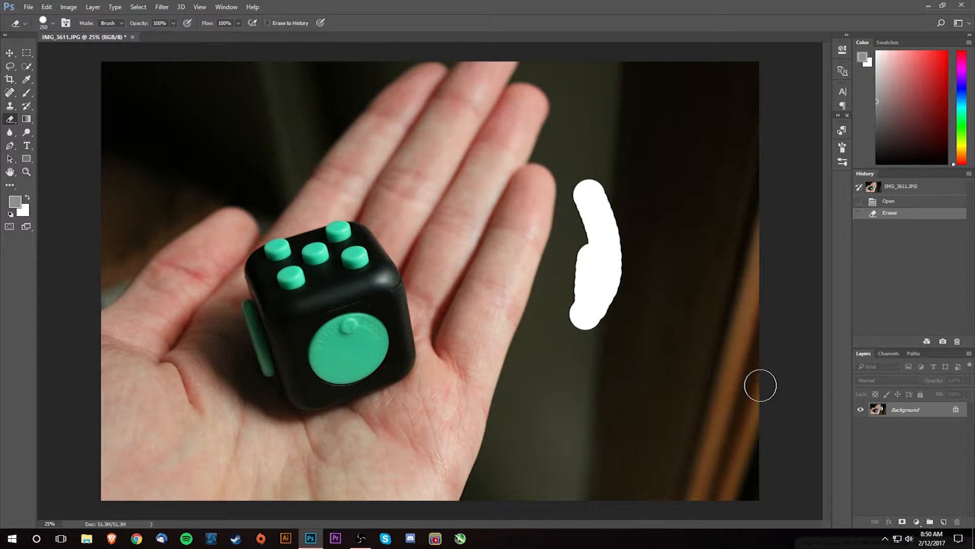
key(ctrl+z)
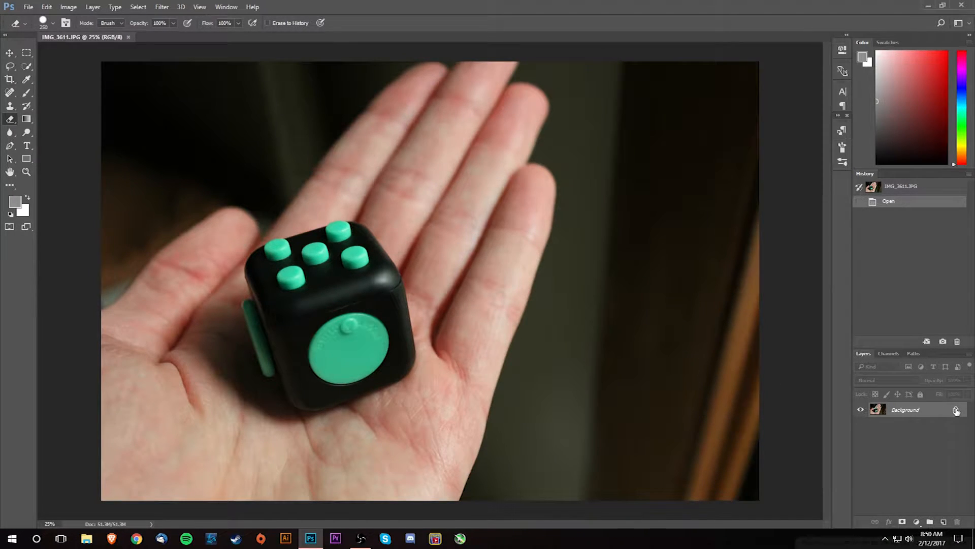
- Unlock the Background layer, try an eraser stroke beside the little finger and undo the stroke
click(956, 412)
mouse_move(562, 242)
mouse_down()
mouse_move(571, 340)
mouse_move(596, 318)
mouse_up()
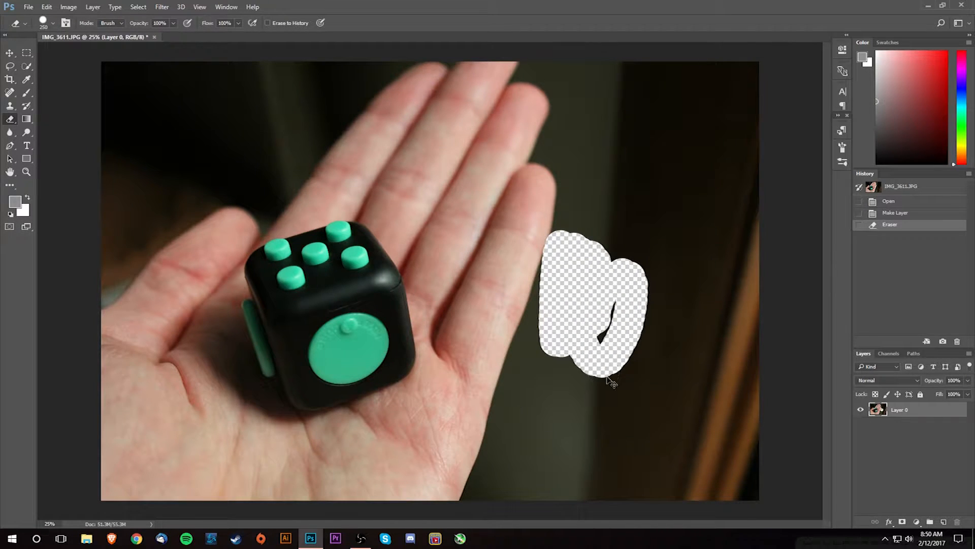
key(ctrl+z)
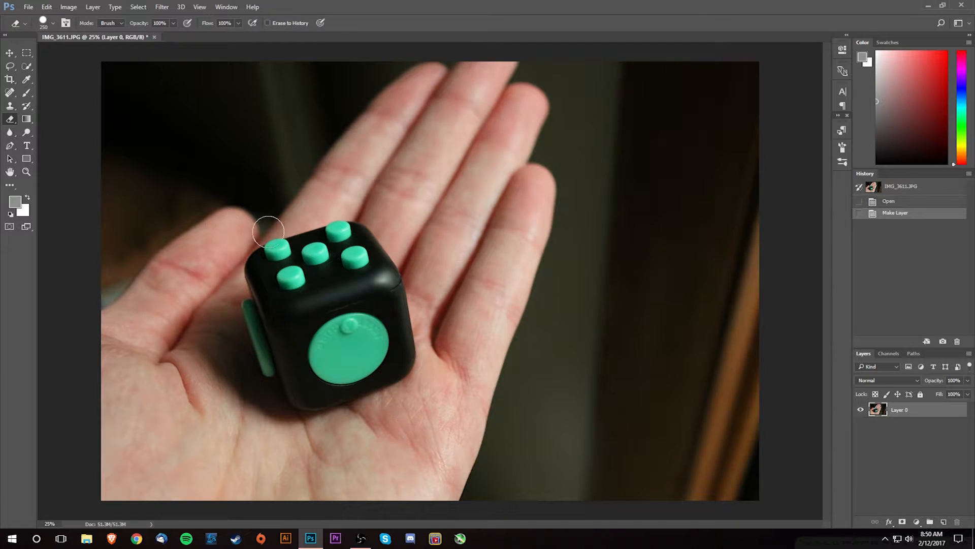
- Try cropping the photo tightly around the fidget cube and undo the crop
click(9, 79)
drag(757, 65, 591, 131)
drag(272, 418, 333, 388)
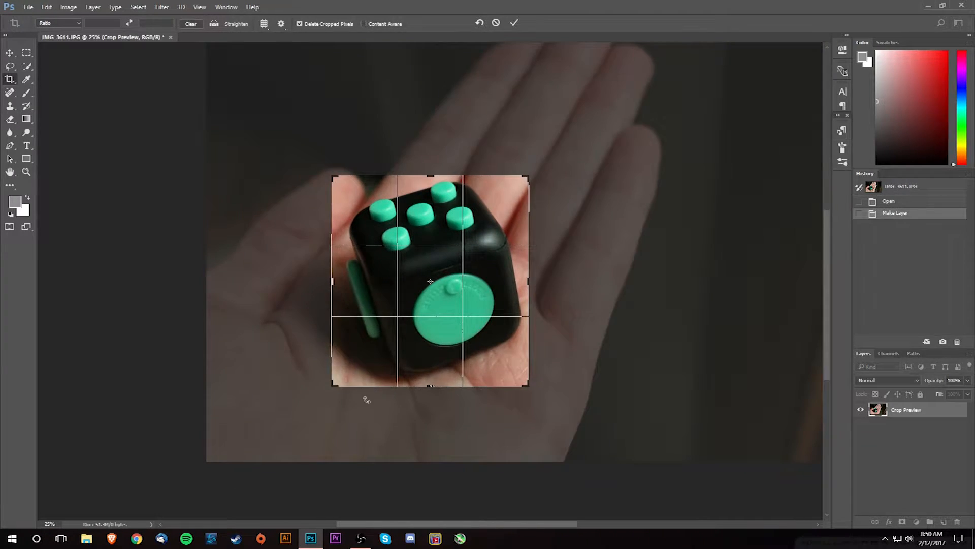
key(Return)
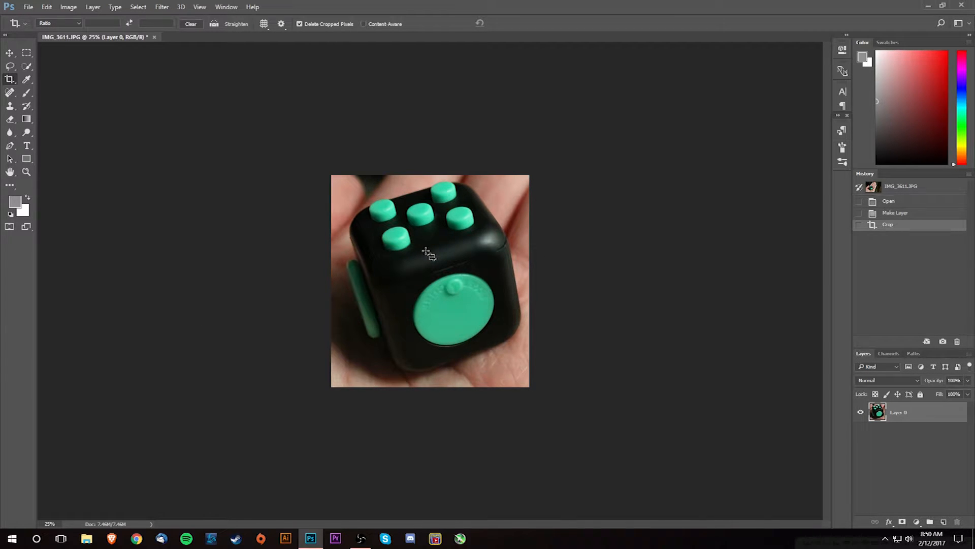
key(ctrl+z)
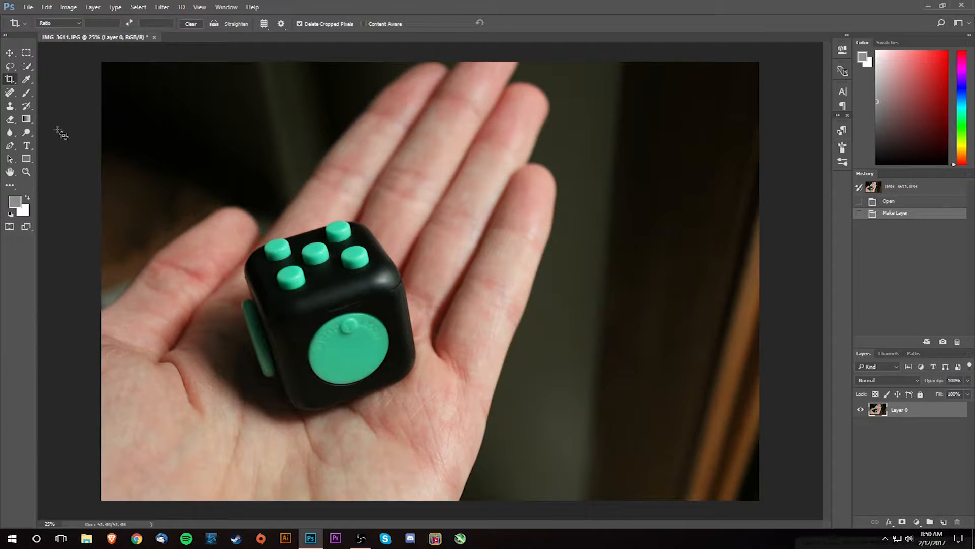
- Select the dark background to the right of the hand with the Magic Wand Tool
click(27, 67)
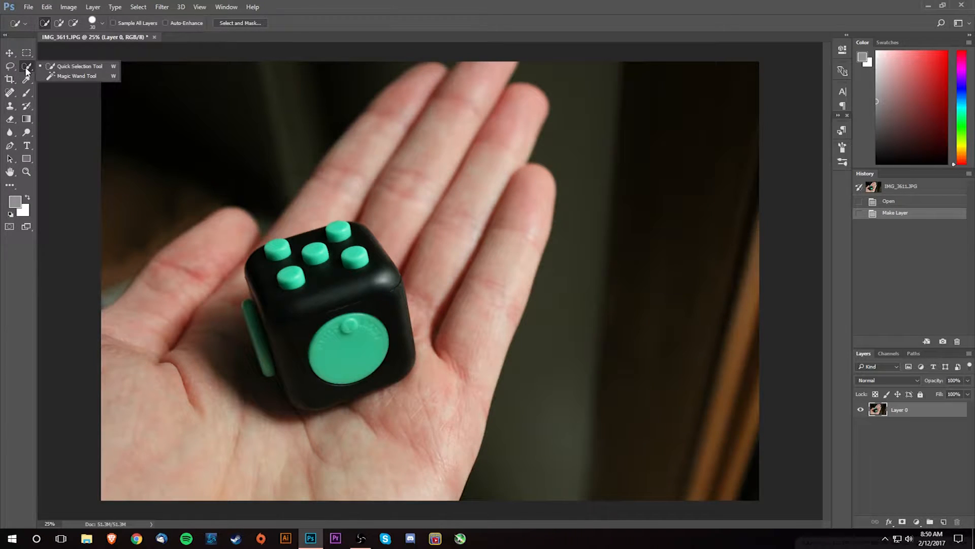
click(71, 75)
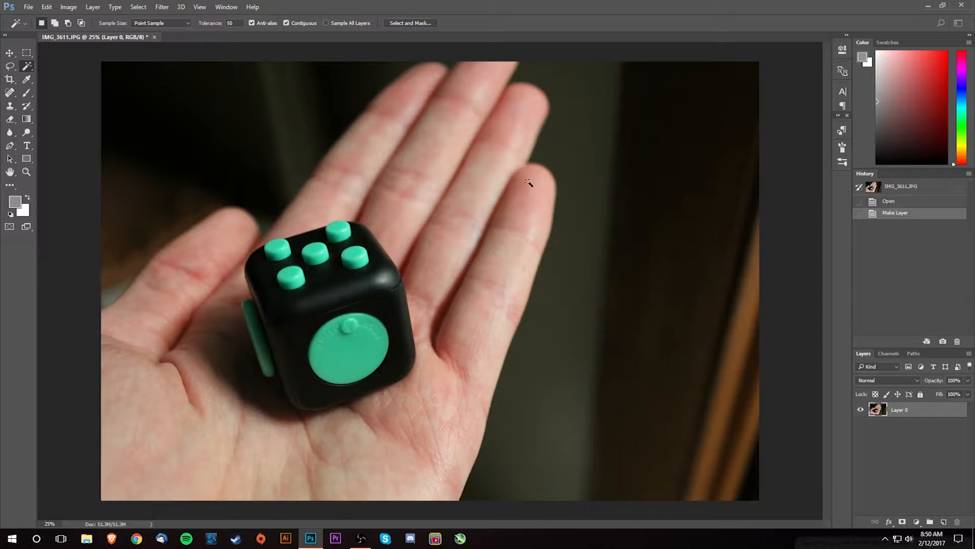
click(582, 179)
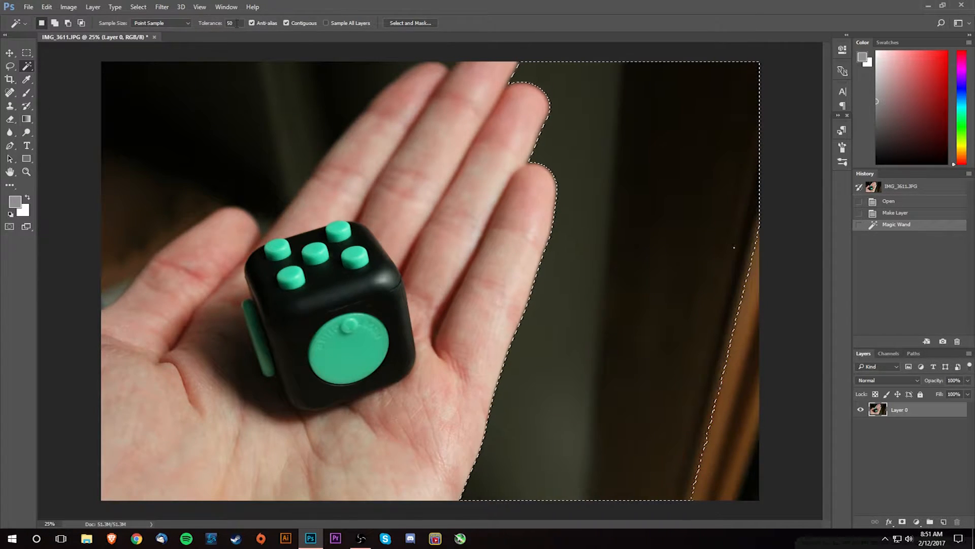
- Try Magic Wand selections of the background with tolerance 100 above the thumb and tolerance 20 right of the hand
text(100)
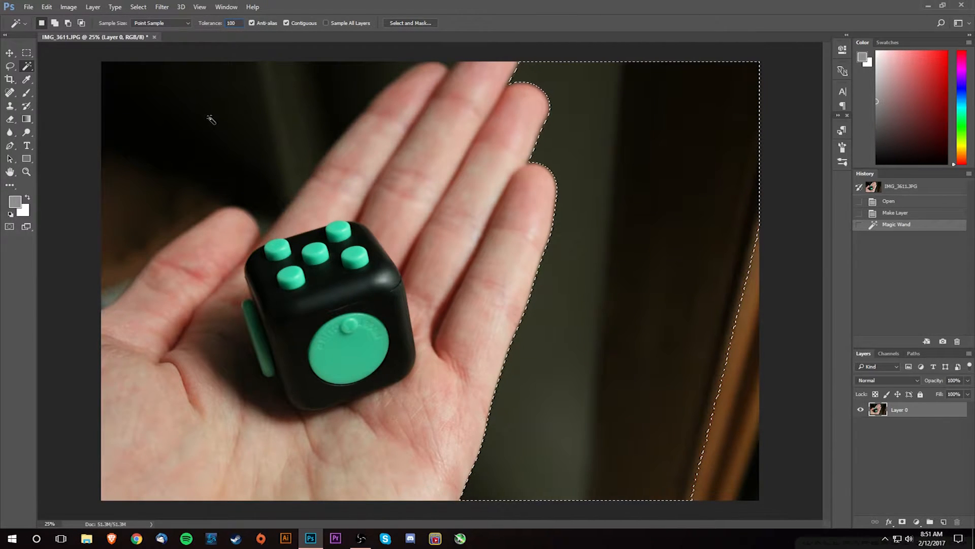
click(212, 119)
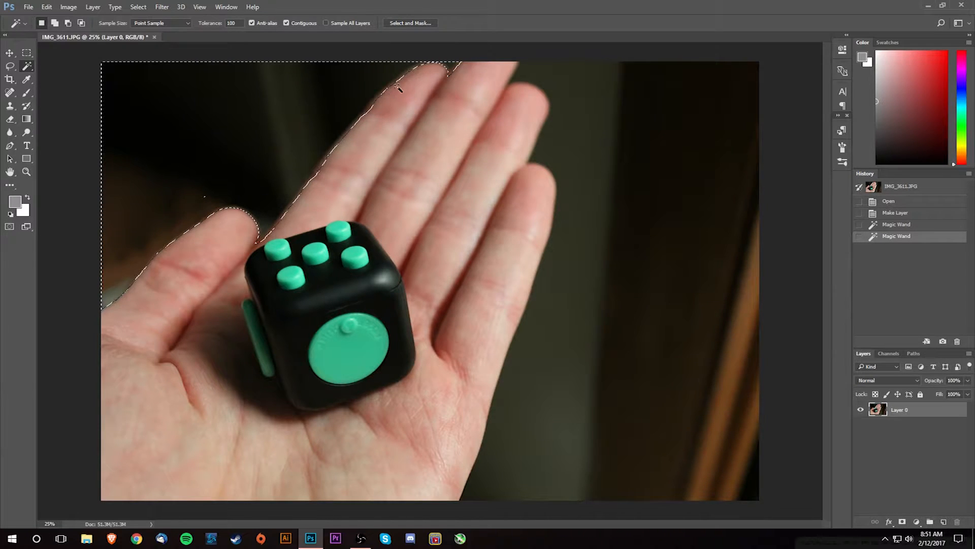
text(20)
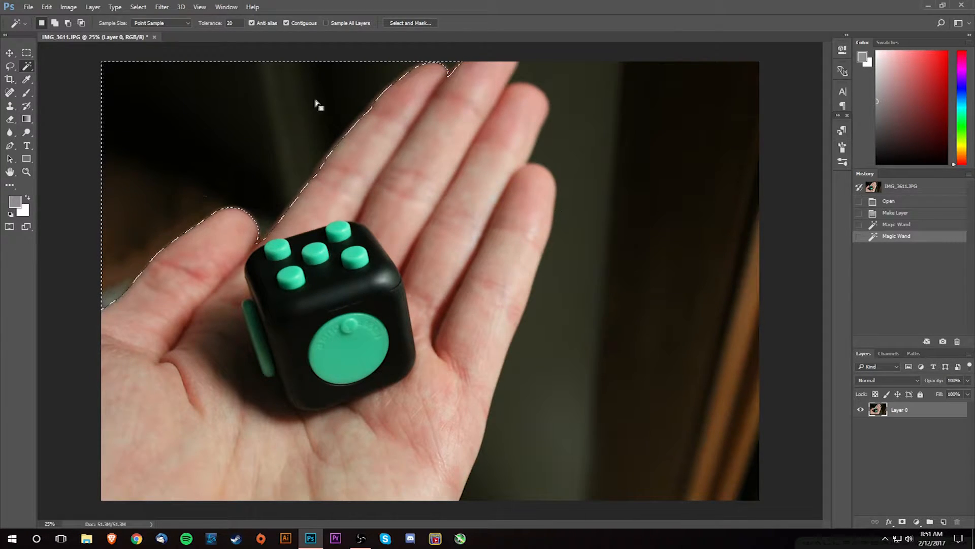
click(613, 265)
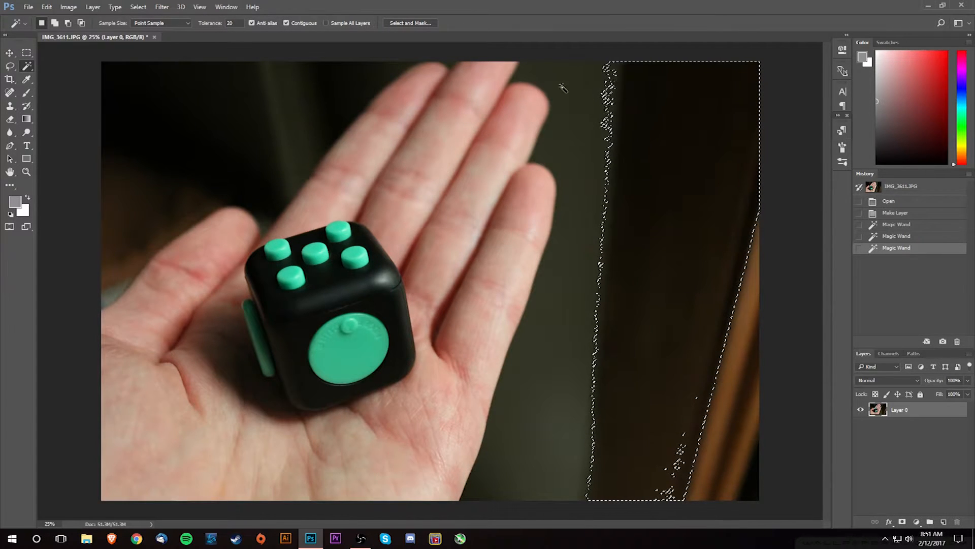
- Set the Magic Wand tolerance to 50, then select and delete the dark background above the thumb
click(234, 24)
text(50)
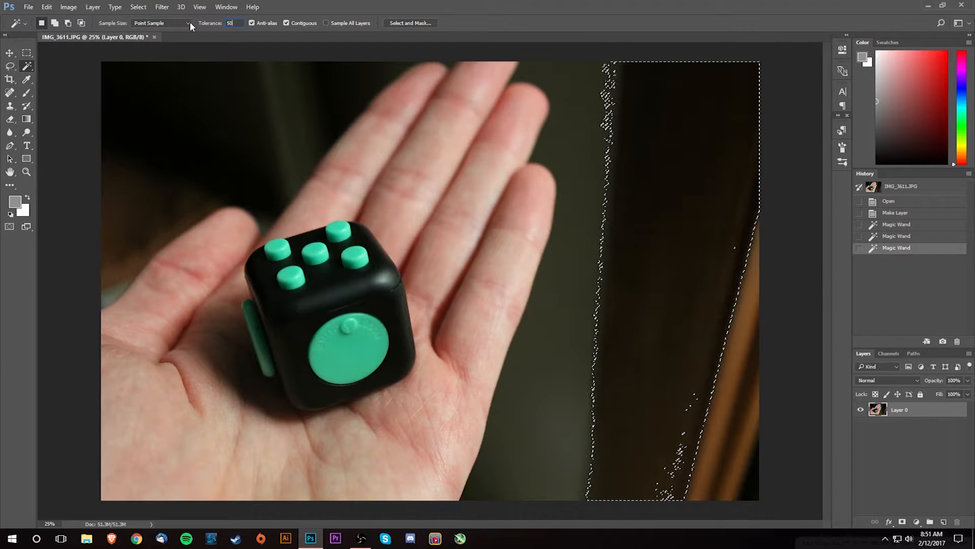
click(273, 124)
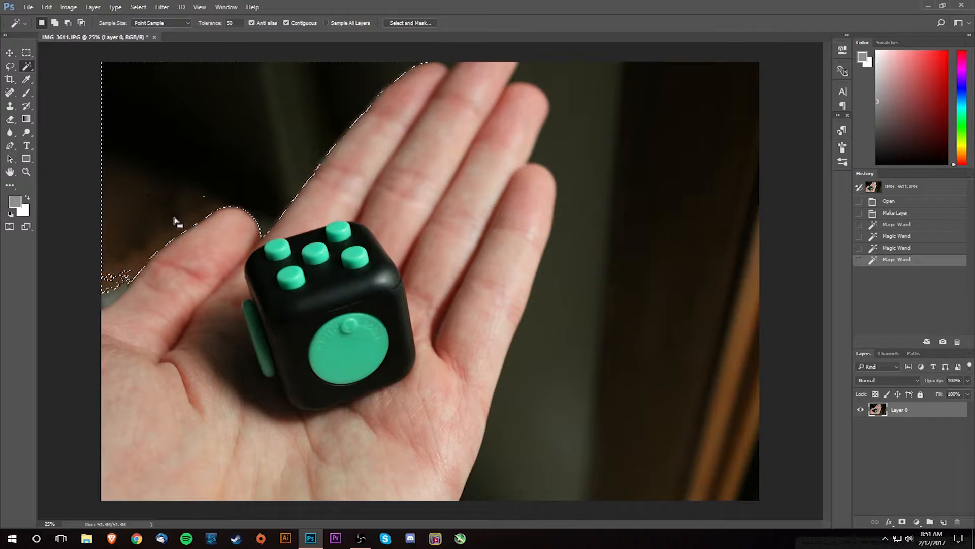
key(Delete)
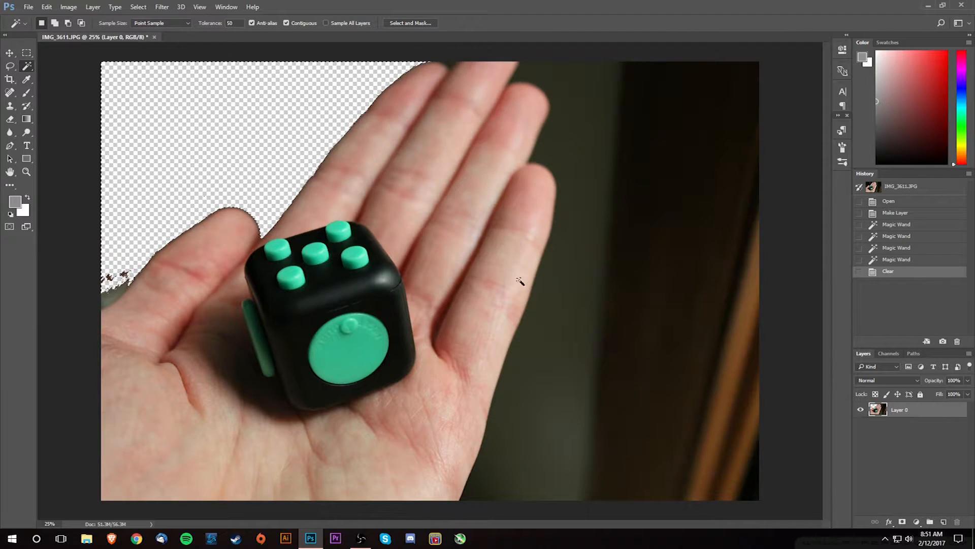
- Select and delete the background areas right of the hand, including the brown wood strips and the isolated grey-green patch
click(665, 219)
key(Delete)
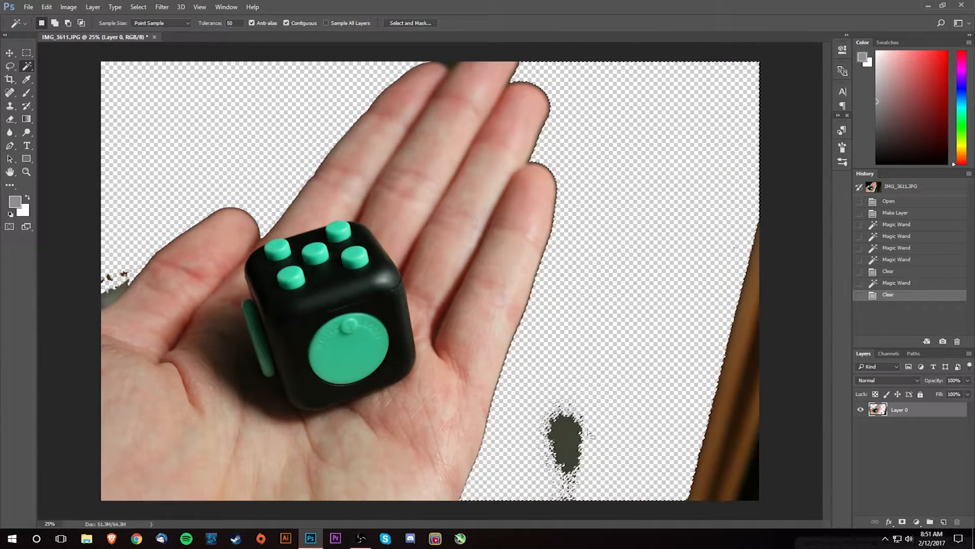
click(743, 409)
key(Delete)
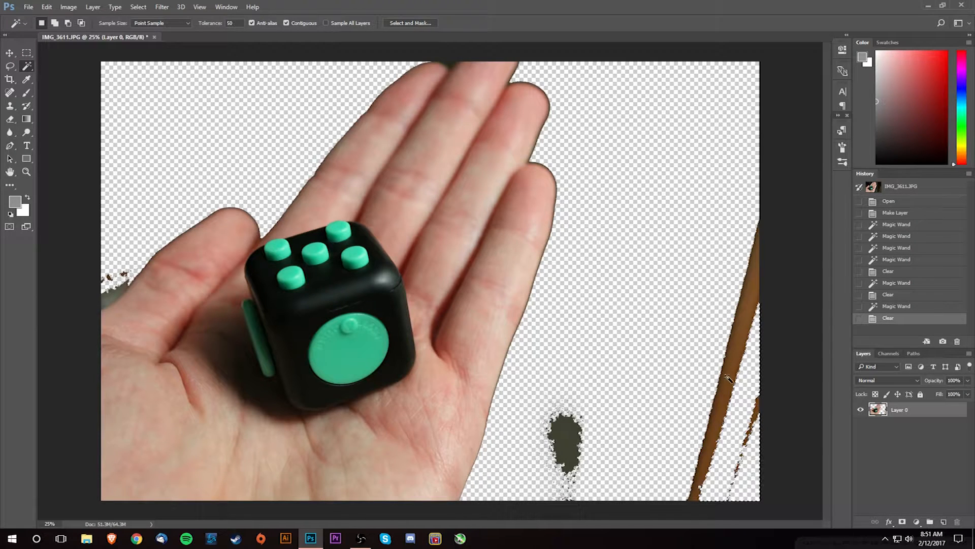
click(720, 409)
key(Delete)
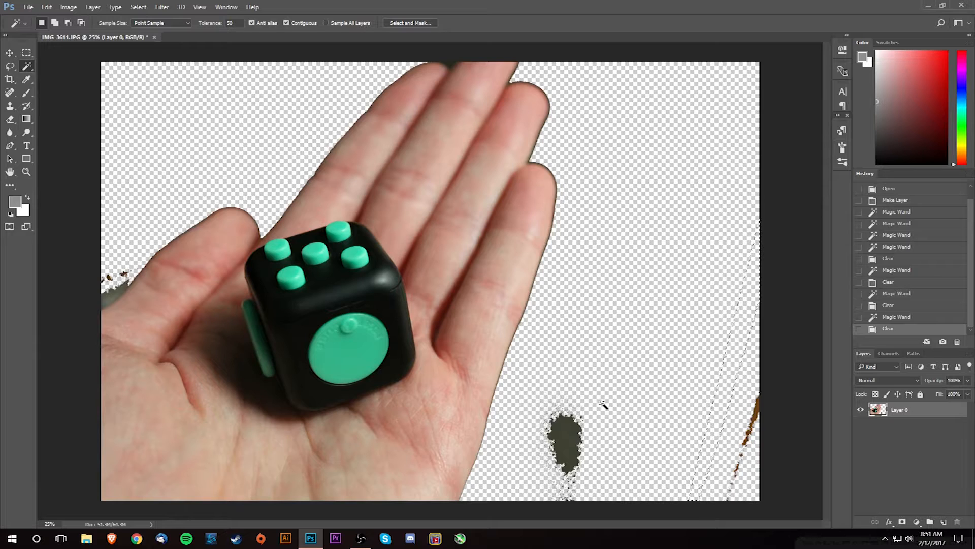
click(565, 438)
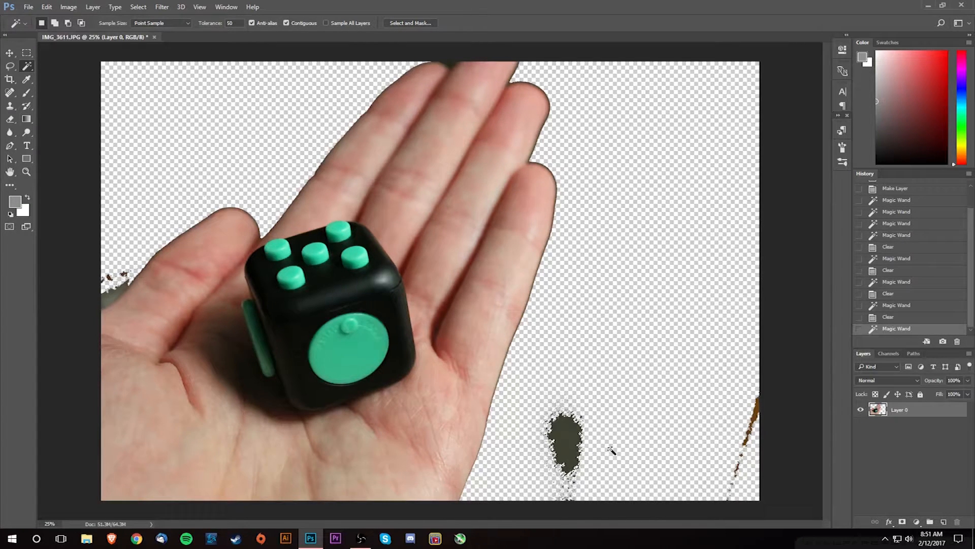
key(Delete)
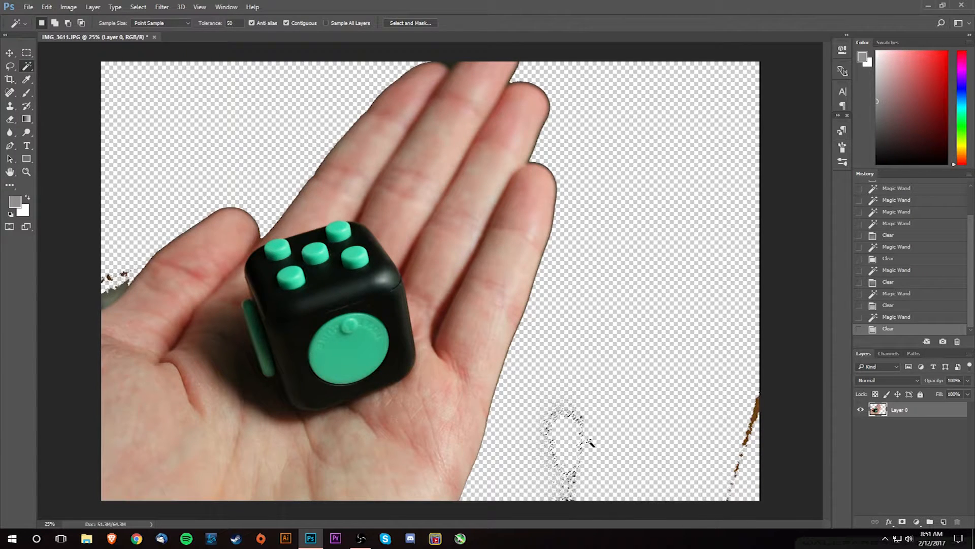
- Clear the selection and erase the leftover specks and background remnants around the hand with the Eraser
key(e)
drag(586, 444, 586, 421)
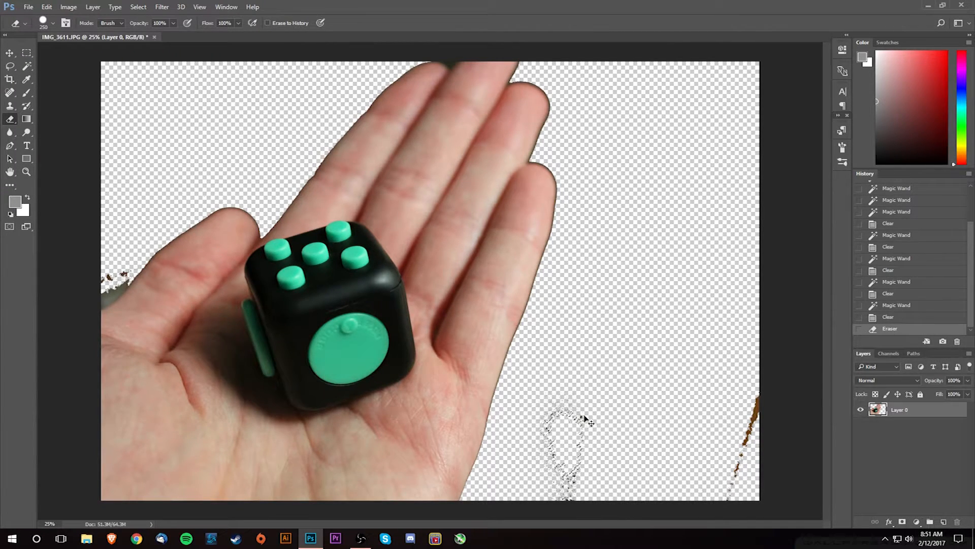
key(ctrl+d)
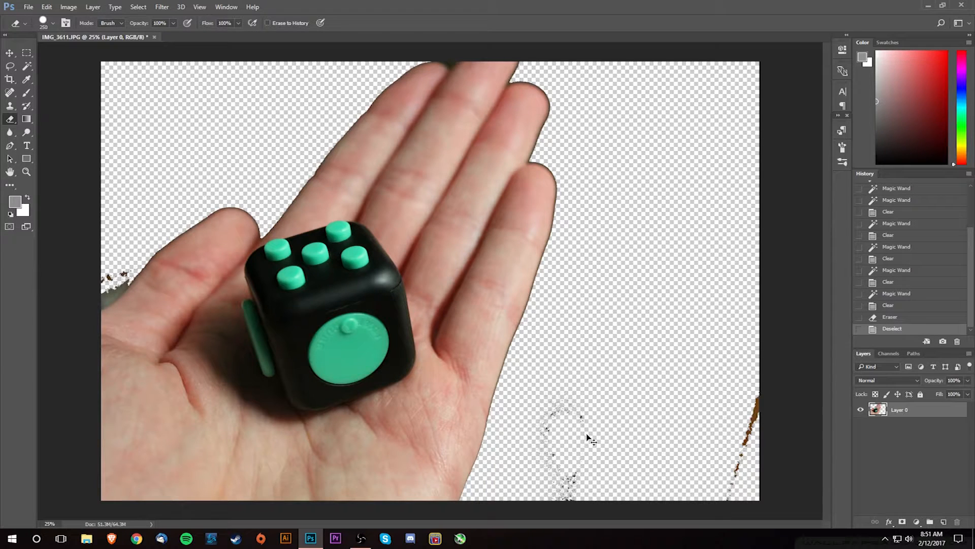
mouse_move(570, 420)
mouse_down()
mouse_move(549, 429)
mouse_move(571, 452)
mouse_move(655, 454)
mouse_move(751, 425)
mouse_move(745, 386)
mouse_up()
mouse_move(659, 76)
mouse_down()
mouse_move(606, 99)
mouse_move(293, 116)
mouse_move(187, 161)
mouse_move(131, 220)
mouse_move(106, 282)
mouse_move(105, 145)
mouse_up()
drag(165, 118, 177, 99)
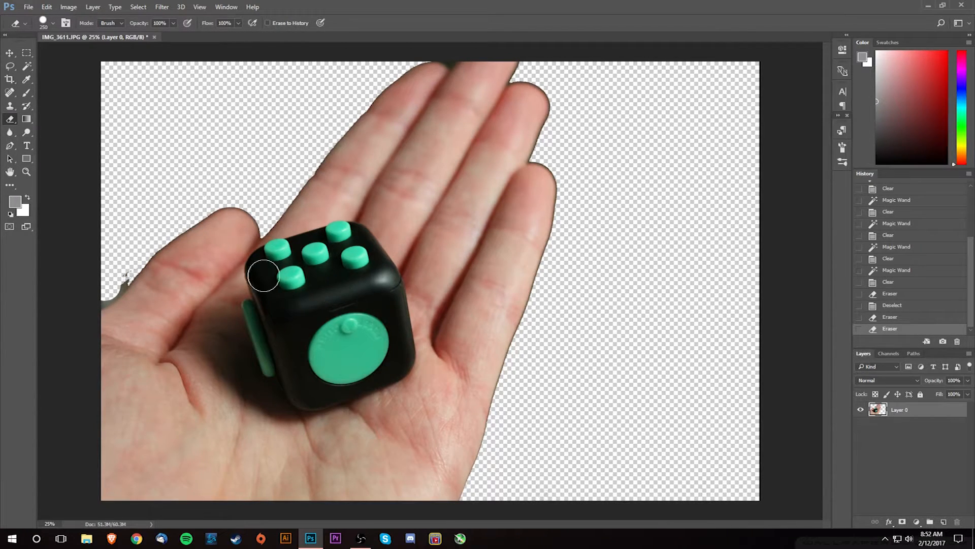
- Add a bright green Solid Color fill layer and place it beneath Layer 0
click(917, 522)
click(925, 305)
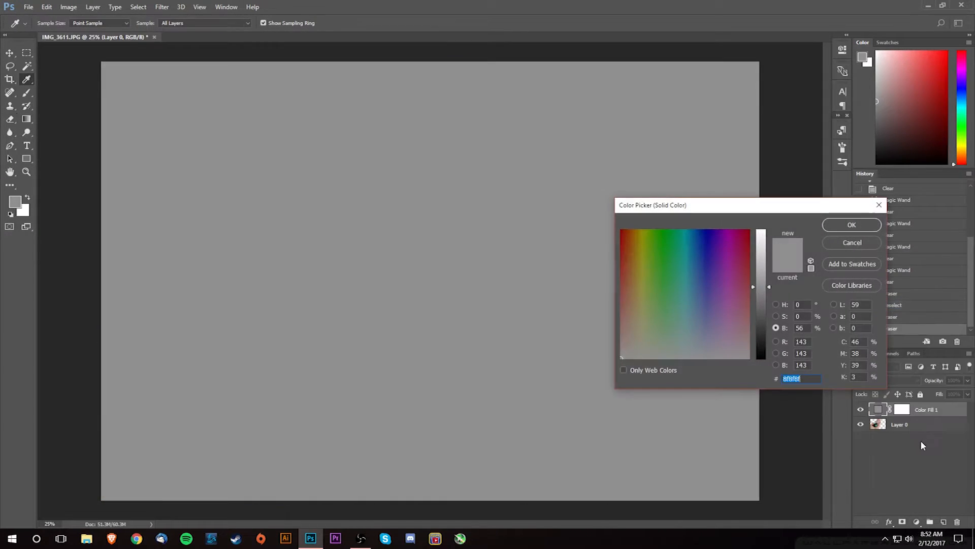
drag(660, 256, 669, 229)
drag(761, 285, 760, 251)
click(852, 226)
drag(925, 412, 927, 437)
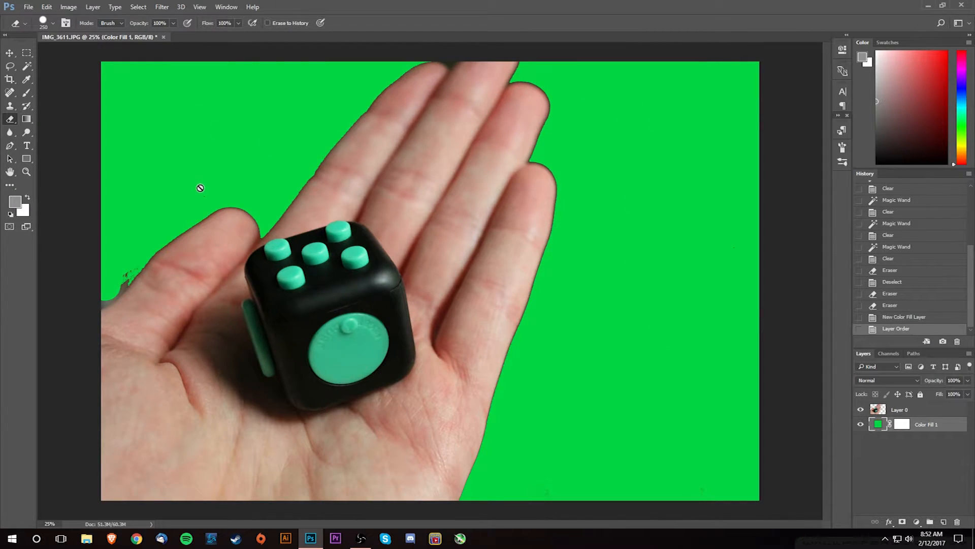
- Erase the remaining stray pixels around the hand on Layer 0 and hide the green fill layer
click(926, 415)
mouse_move(202, 189)
mouse_down()
mouse_move(235, 145)
mouse_move(225, 97)
mouse_move(190, 76)
mouse_move(121, 164)
mouse_move(291, 67)
mouse_move(331, 90)
mouse_up()
drag(593, 295, 631, 329)
mouse_move(650, 361)
mouse_down()
mouse_move(576, 347)
mouse_move(684, 477)
mouse_move(639, 417)
mouse_up()
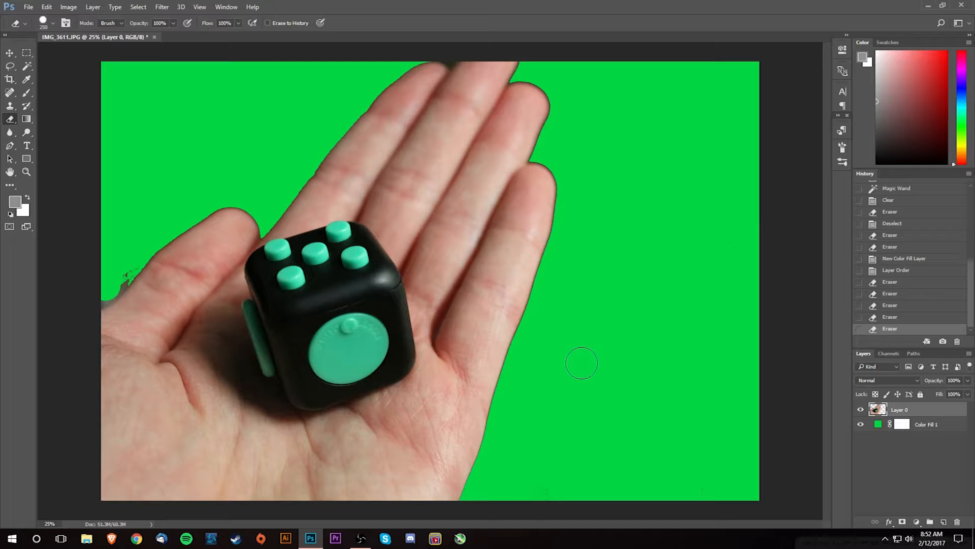
click(859, 425)
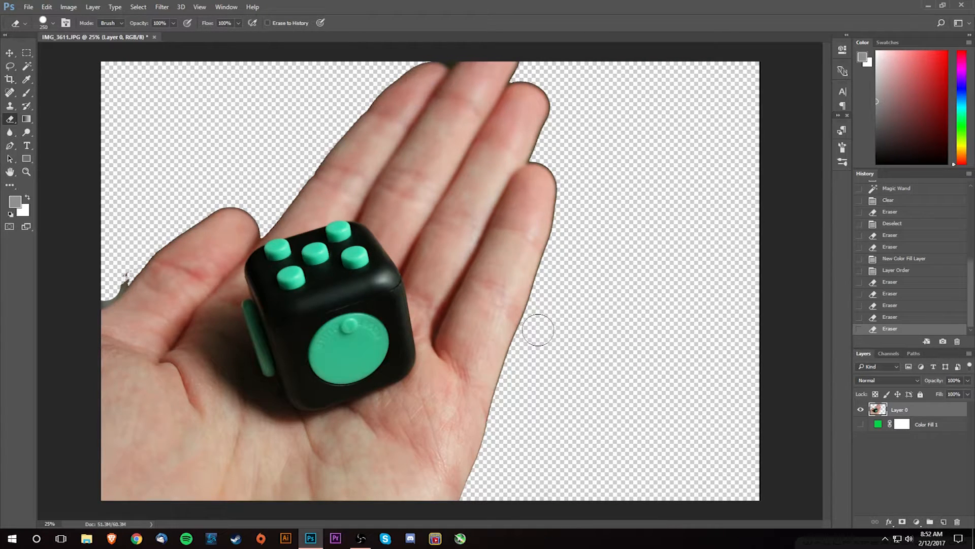
- Erase a patch of the palm and fingers directly beside the cube's right edge using a 125 to 150 px Eraser
key(ctrl+plus)
key(ctrl+plus)
key(ctrl+plus)
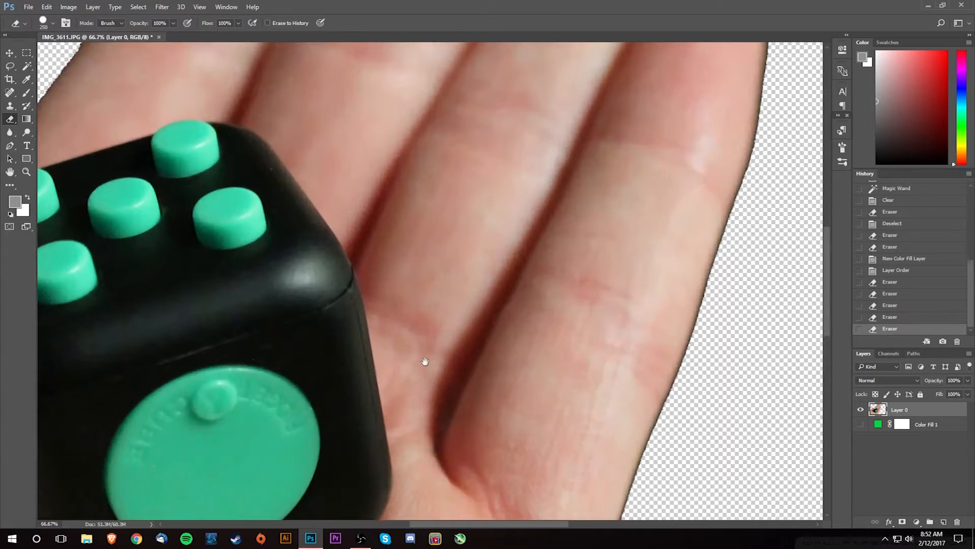
drag(424, 363, 472, 287)
key(bracketleft)
key(bracketleft)
key(bracketleft)
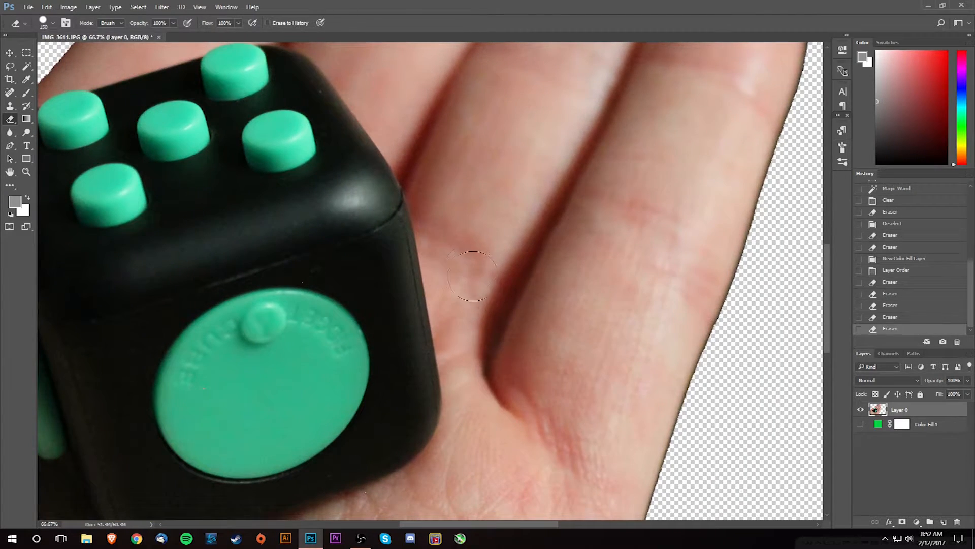
mouse_move(446, 248)
mouse_down()
mouse_move(464, 271)
mouse_move(470, 249)
mouse_move(492, 251)
mouse_move(524, 290)
mouse_up()
key(bracketleft)
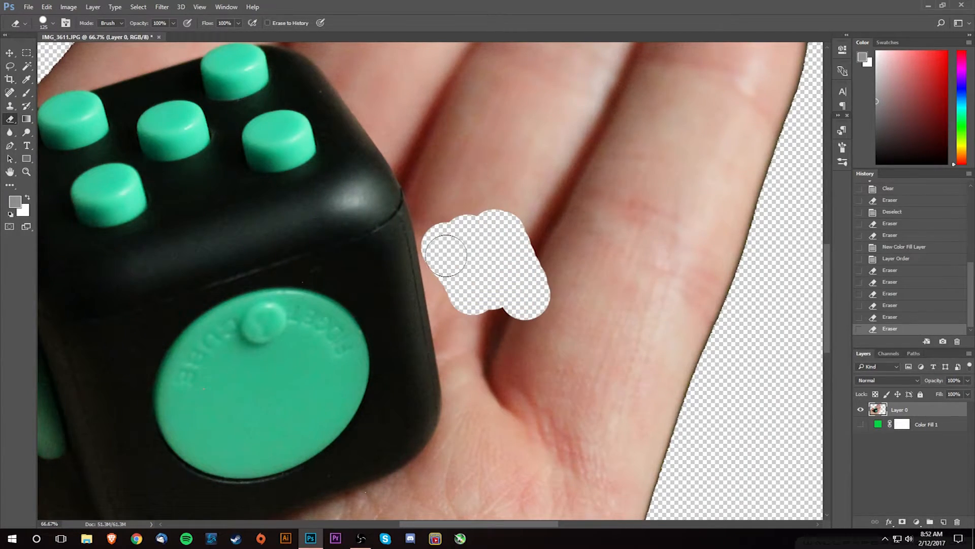
mouse_move(445, 274)
mouse_down()
mouse_move(459, 361)
mouse_move(484, 369)
mouse_move(511, 341)
mouse_move(545, 363)
mouse_move(592, 301)
mouse_up()
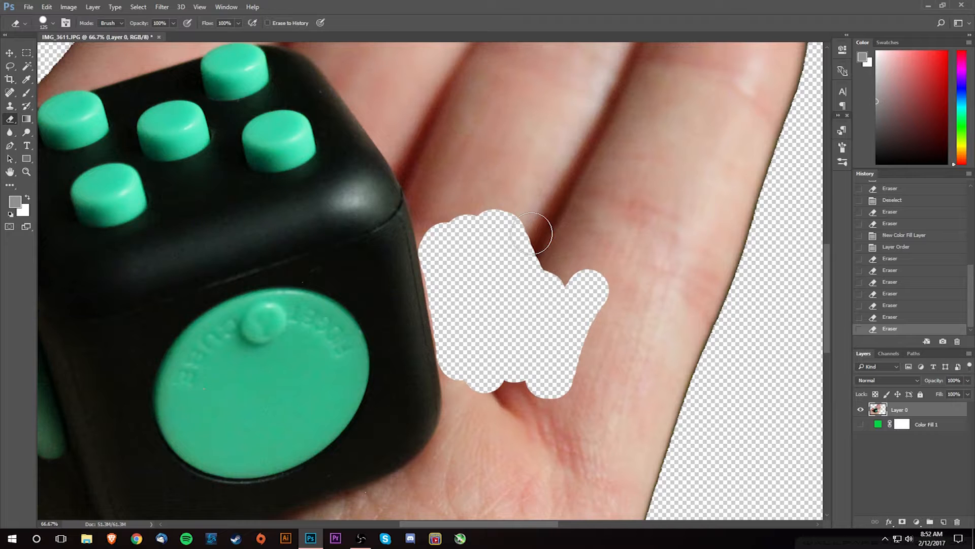
- Erase the skin and shadow closely along the cube's entire outline with progressively smaller Eraser sizes, including around the green side piece
drag(394, 236, 450, 287)
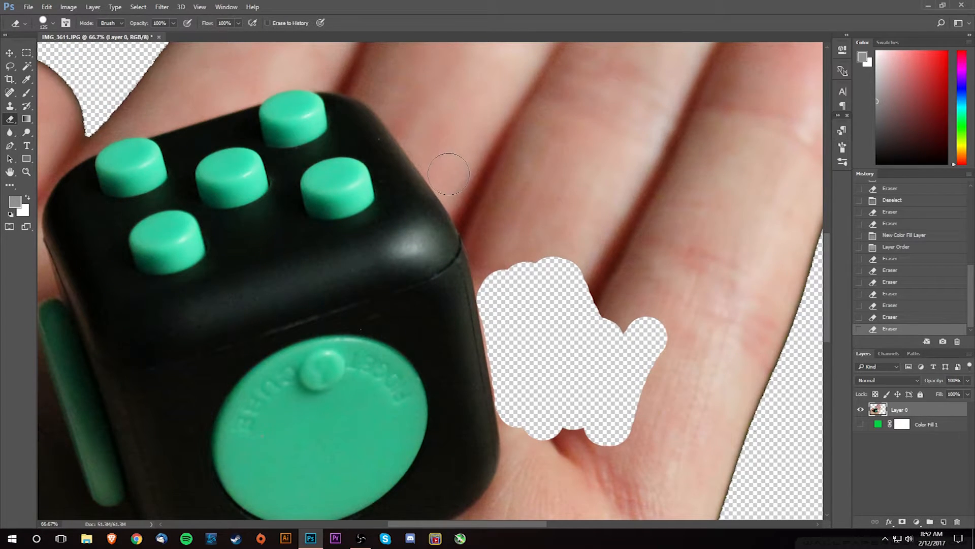
drag(508, 325, 511, 285)
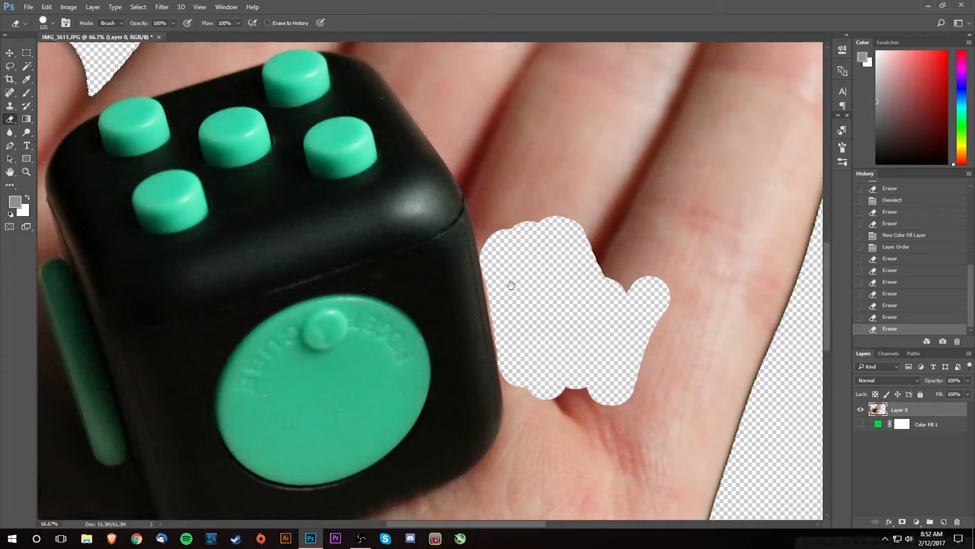
drag(261, 410, 554, 387)
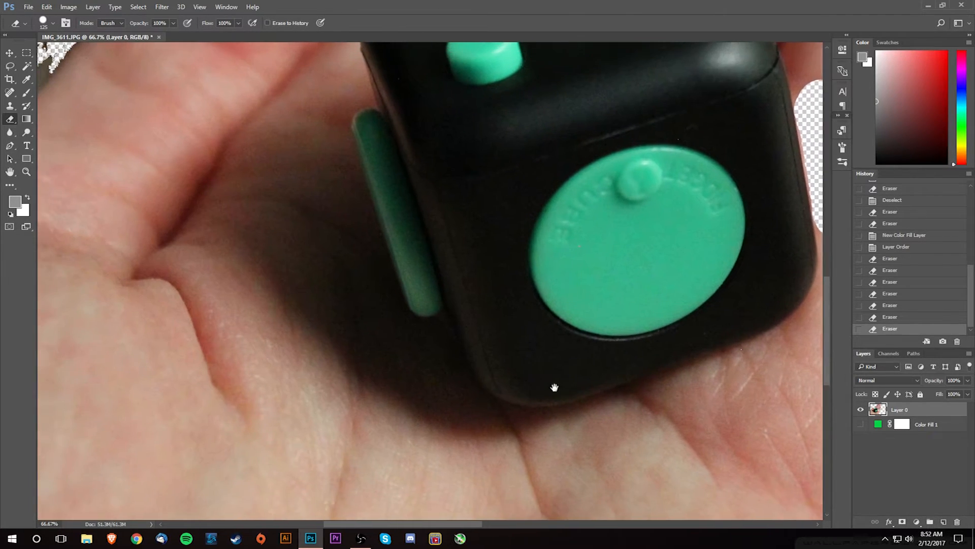
drag(573, 296, 453, 357)
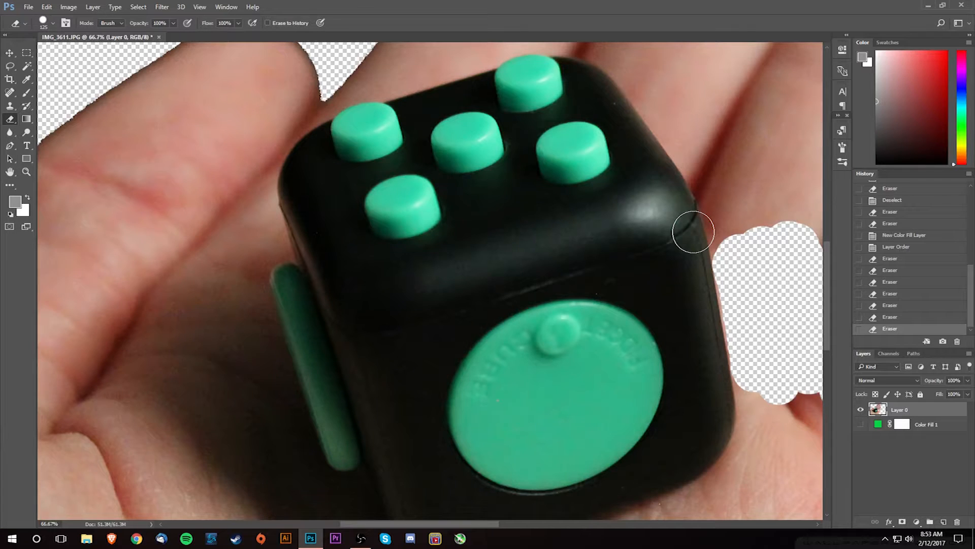
mouse_move(693, 240)
mouse_down()
mouse_move(599, 279)
mouse_move(561, 320)
mouse_move(525, 285)
mouse_move(550, 270)
mouse_move(466, 349)
mouse_move(646, 190)
mouse_move(540, 268)
mouse_move(627, 200)
mouse_move(424, 279)
mouse_move(523, 285)
mouse_move(445, 316)
mouse_up()
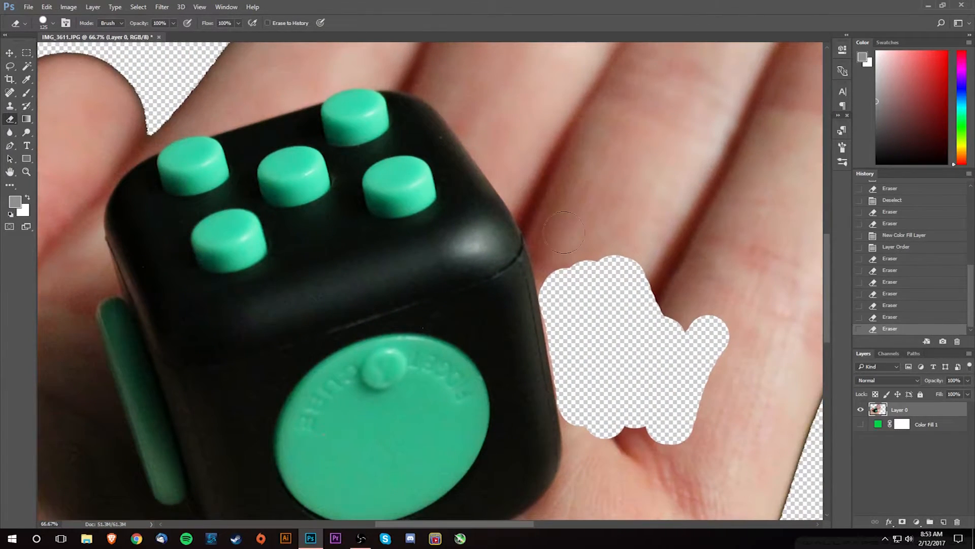
drag(557, 272, 499, 297)
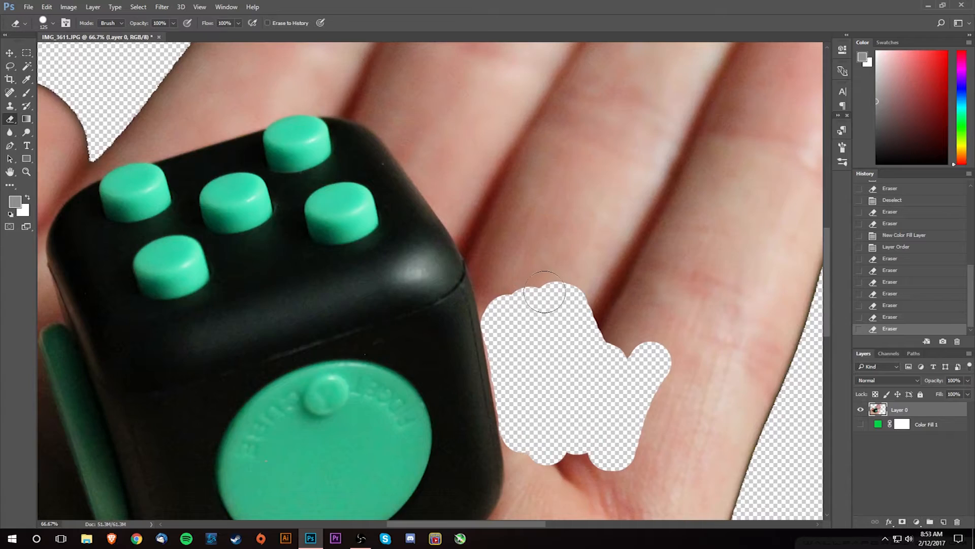
scroll(576, 329, up, 2)
key(bracketleft)
key(bracketleft)
key(bracketleft)
key(bracketleft)
key(bracketleft)
drag(303, 270, 332, 447)
drag(335, 452, 450, 214)
drag(455, 252, 476, 408)
drag(500, 464, 551, 237)
key(bracketleft)
mouse_move(529, 214)
mouse_down()
mouse_move(534, 254)
mouse_move(485, 438)
mouse_up()
mouse_move(483, 439)
mouse_down()
mouse_move(634, 229)
mouse_move(376, 353)
mouse_up()
mouse_move(374, 355)
mouse_down()
mouse_move(629, 276)
mouse_move(132, 414)
mouse_up()
drag(132, 414, 508, 408)
drag(503, 407, 324, 230)
drag(302, 196, 439, 371)
mouse_move(462, 403)
mouse_down()
mouse_move(416, 303)
mouse_move(425, 270)
mouse_move(362, 293)
mouse_move(299, 224)
mouse_up()
key(bracketleft)
key(bracketleft)
key(bracketleft)
key(bracketleft)
key(bracketleft)
key(bracketleft)
key(bracketleft)
key(bracketleft)
key(bracketright)
key(bracketright)
key(bracketright)
drag(299, 224, 453, 355)
mouse_move(539, 431)
mouse_down()
mouse_move(435, 298)
mouse_move(412, 220)
mouse_up()
drag(412, 219, 494, 387)
mouse_move(427, 193)
mouse_down()
mouse_move(454, 275)
mouse_move(473, 435)
mouse_up()
drag(408, 218, 448, 378)
drag(448, 183, 467, 359)
mouse_move(423, 384)
mouse_down()
mouse_move(502, 277)
mouse_move(522, 299)
mouse_move(494, 210)
mouse_move(451, 132)
mouse_up()
key(bracketleft)
key(bracketleft)
key(bracketleft)
key(bracketright)
key(bracketright)
key(bracketright)
mouse_move(441, 121)
mouse_down()
mouse_move(469, 174)
mouse_move(445, 414)
mouse_up()
drag(453, 230, 428, 387)
mouse_move(495, 250)
mouse_down()
mouse_move(319, 368)
mouse_move(402, 240)
mouse_move(709, 147)
mouse_up()
drag(423, 241, 293, 323)
drag(712, 193, 303, 309)
mouse_move(305, 261)
mouse_down()
mouse_move(499, 198)
mouse_move(742, 167)
mouse_up()
drag(684, 298, 296, 284)
mouse_move(353, 154)
mouse_down()
mouse_move(598, 375)
mouse_move(325, 102)
mouse_up()
drag(325, 102, 490, 364)
drag(489, 364, 470, 247)
mouse_move(412, 133)
mouse_down()
mouse_move(486, 370)
mouse_move(509, 372)
mouse_up()
- Widen the erased band around the whole cube with a larger Eraser so a clear gap separates it from the hand
key(ctrl+bracketleft)
key(ctrl+bracketright)
key(ctrl+minus)
key(ctrl+minus)
key(ctrl+minus)
key(ctrl+minus)
drag(355, 364, 494, 330)
key(bracketright)
key(bracketright)
key(bracketright)
key(bracketright)
key(bracketright)
key(bracketright)
key(bracketright)
key(bracketright)
key(bracketright)
key(bracketright)
key(bracketright)
key(bracketright)
mouse_move(608, 326)
mouse_down()
mouse_move(603, 351)
mouse_move(504, 409)
mouse_move(398, 385)
mouse_move(366, 336)
mouse_move(355, 246)
mouse_move(371, 189)
mouse_move(360, 244)
mouse_move(355, 202)
mouse_move(394, 173)
mouse_move(500, 143)
mouse_move(444, 159)
mouse_move(520, 148)
mouse_move(594, 228)
mouse_up()
key(bracketleft)
key(bracketleft)
key(bracketleft)
key(ctrl+minus)
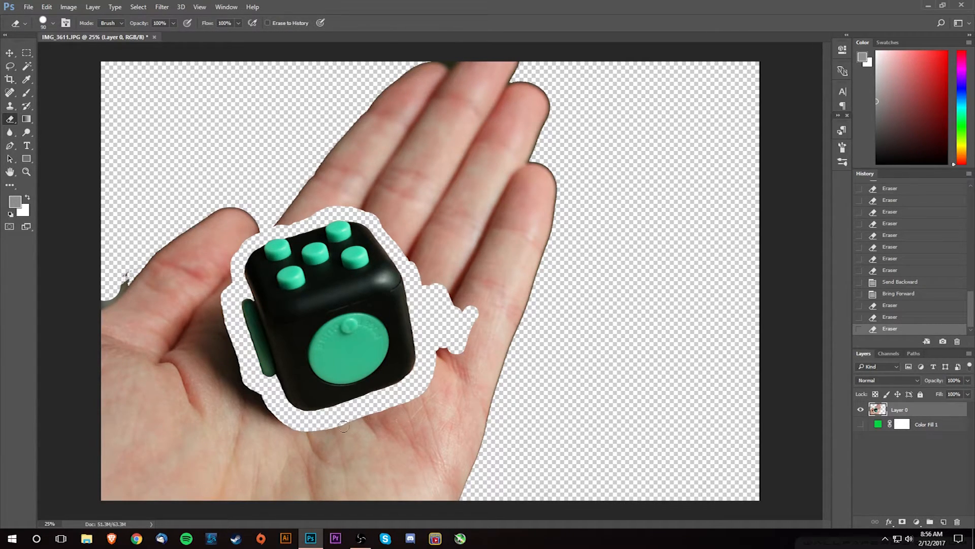
- Erase the rest of the hand and fingers around the cube with a very large Eraser, starting at 1300 px
key(bracketright)
key(bracketright)
key(bracketright)
key(bracketright)
key(bracketright)
key(bracketright)
key(bracketright)
key(bracketright)
key(bracketright)
key(bracketright)
key(bracketright)
key(bracketright)
key(bracketright)
key(bracketright)
key(bracketright)
key(bracketright)
key(bracketright)
key(bracketright)
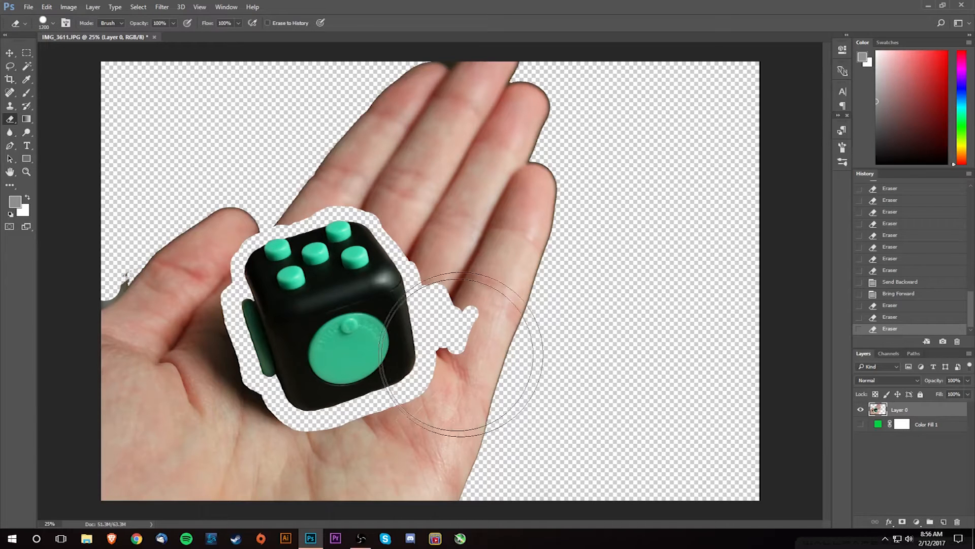
mouse_move(518, 363)
mouse_down()
mouse_move(530, 336)
mouse_move(527, 191)
mouse_move(410, 87)
mouse_move(257, 139)
mouse_move(266, 174)
mouse_move(292, 187)
mouse_move(331, 159)
mouse_move(392, 170)
mouse_move(449, 250)
mouse_move(403, 172)
mouse_move(255, 176)
mouse_move(200, 245)
mouse_move(190, 236)
mouse_move(120, 295)
mouse_move(126, 468)
mouse_move(304, 506)
mouse_move(457, 447)
mouse_move(446, 413)
mouse_move(391, 443)
mouse_move(315, 460)
mouse_move(256, 447)
mouse_move(218, 409)
mouse_move(218, 327)
mouse_move(163, 342)
mouse_move(191, 453)
mouse_up()
key(bracketleft)
key(bracketleft)
key(bracketleft)
key(bracketleft)
key(bracketleft)
key(bracketleft)
key(bracketleft)
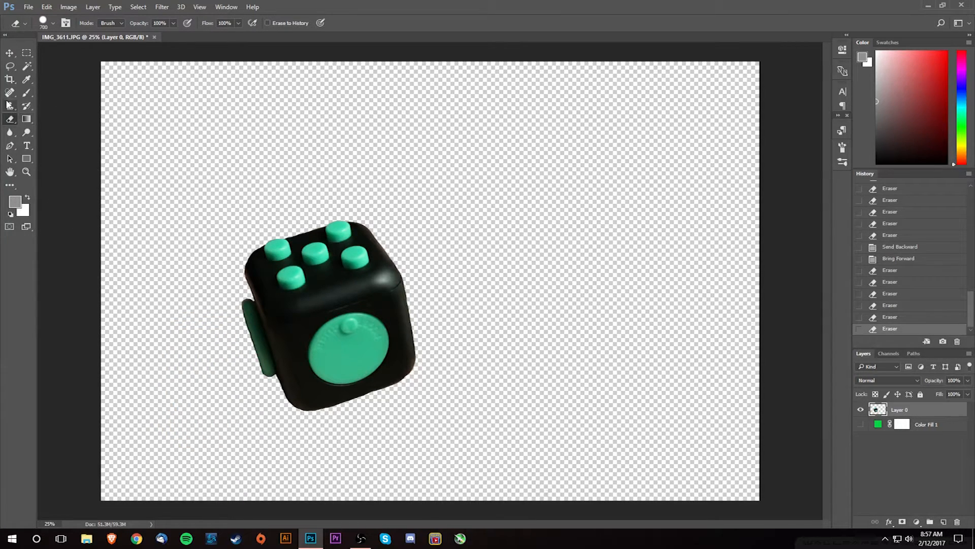
- Crop the canvas closely around the isolated cube, leaving a narrow transparent margin, and switch to the Move tool
click(9, 80)
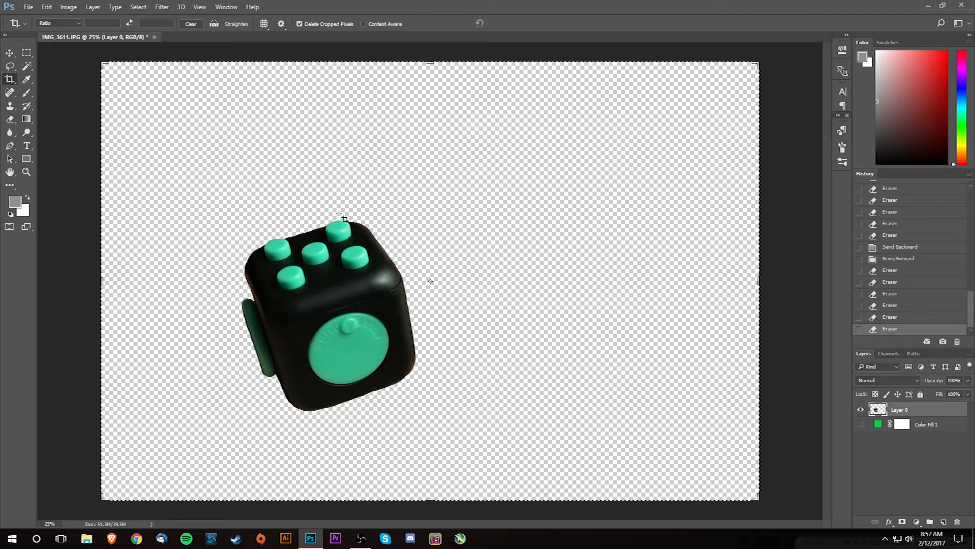
drag(758, 70, 744, 72)
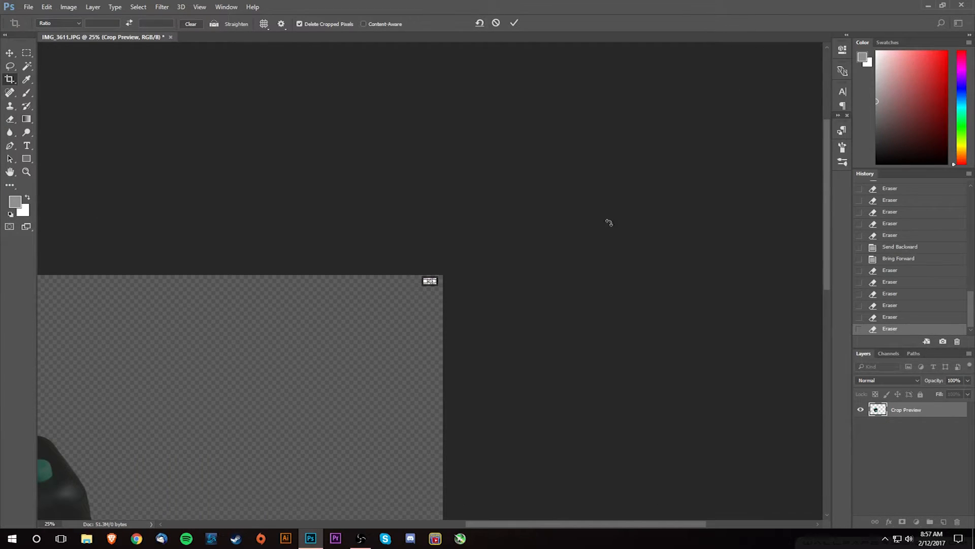
click(496, 23)
drag(757, 65, 592, 136)
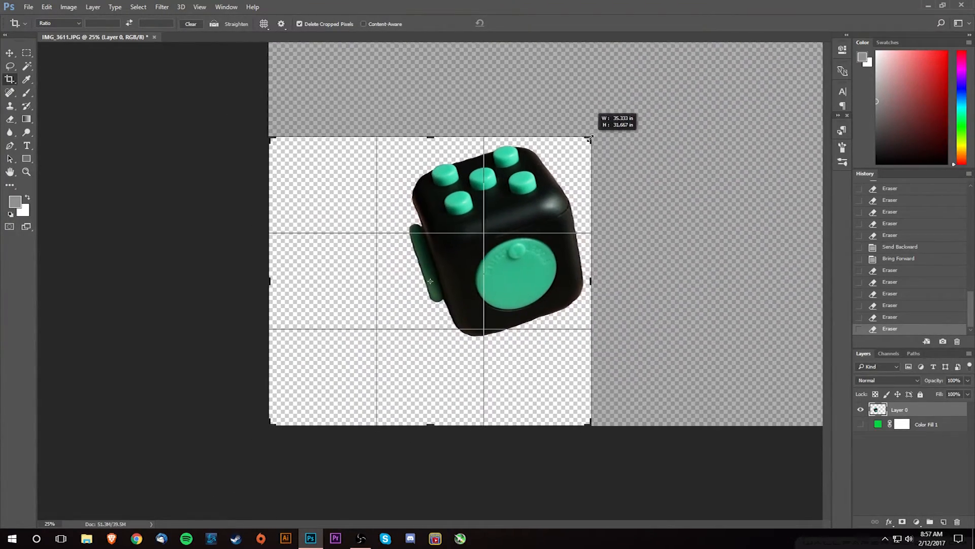
drag(273, 419, 331, 390)
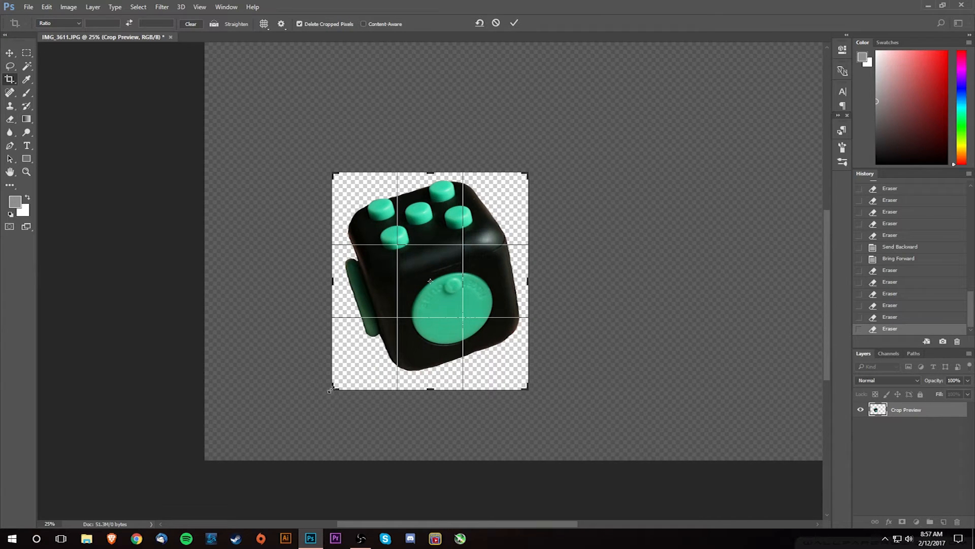
key(Return)
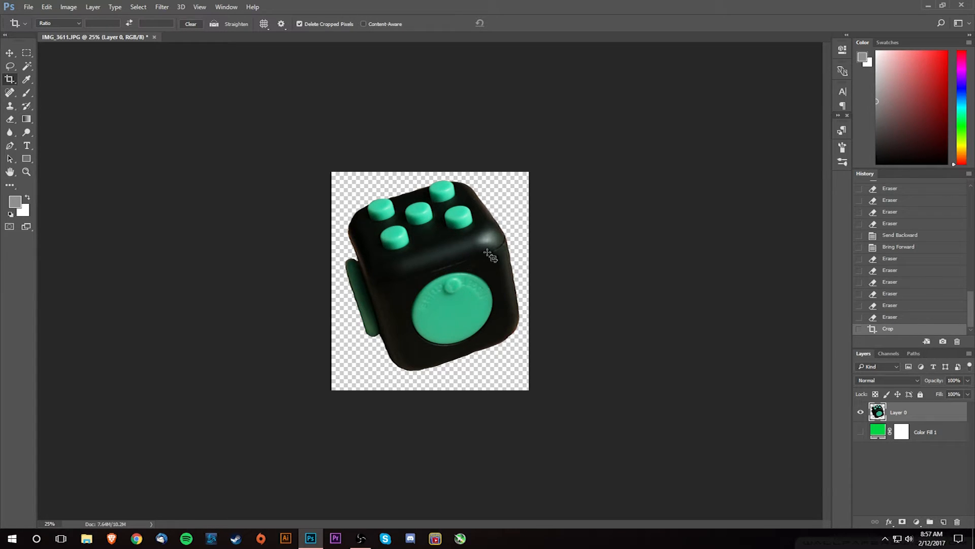
click(10, 53)
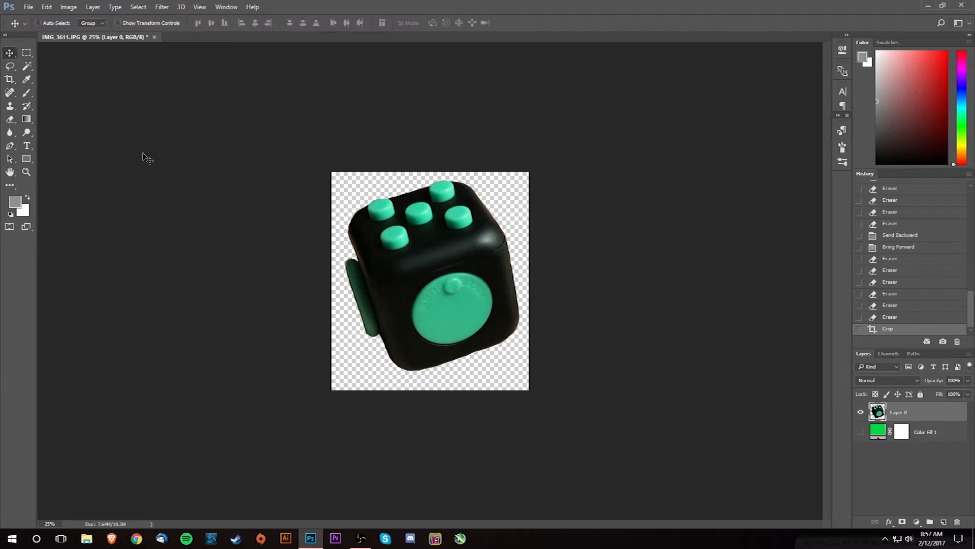